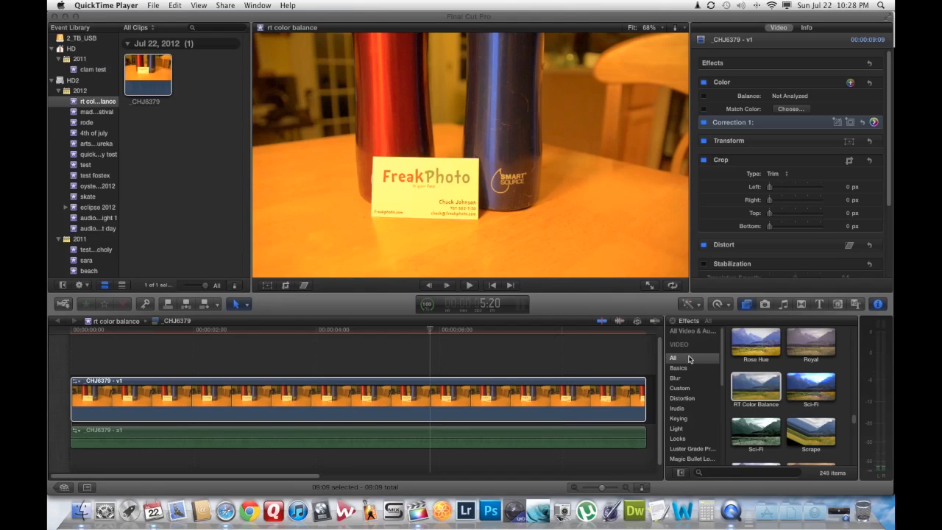
Apply the RT Color Balance effect to the _CHJ6379 clip in the timeline and check its Highlights channel controls
left_click_drag(756, 389, 446, 393)
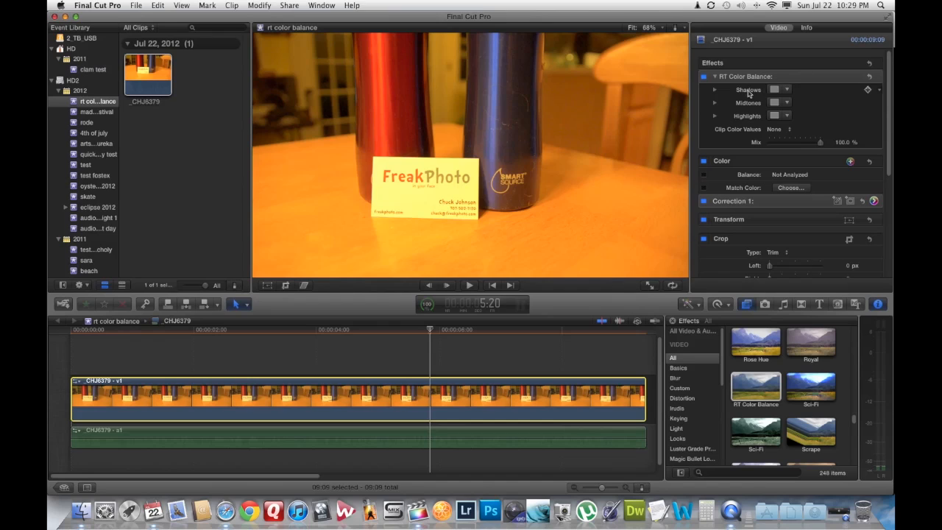
left_click(715, 118)
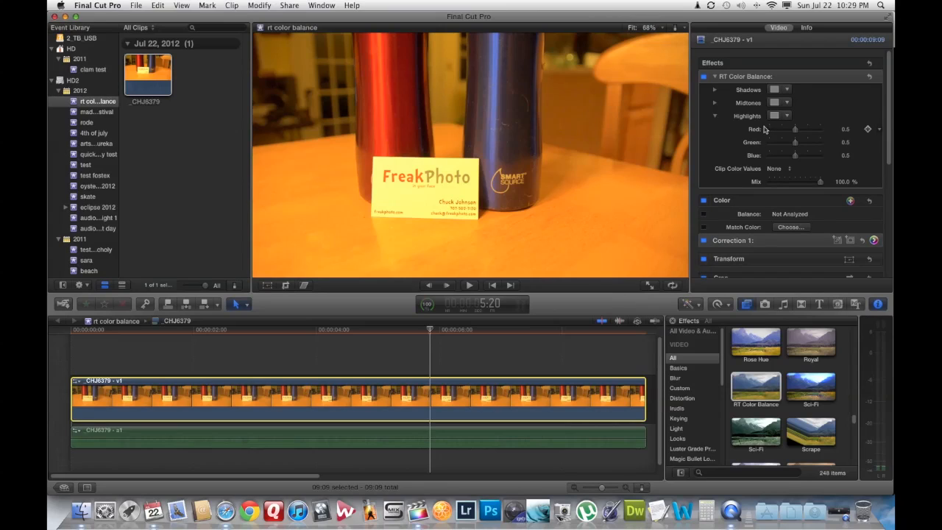
left_click(715, 117)
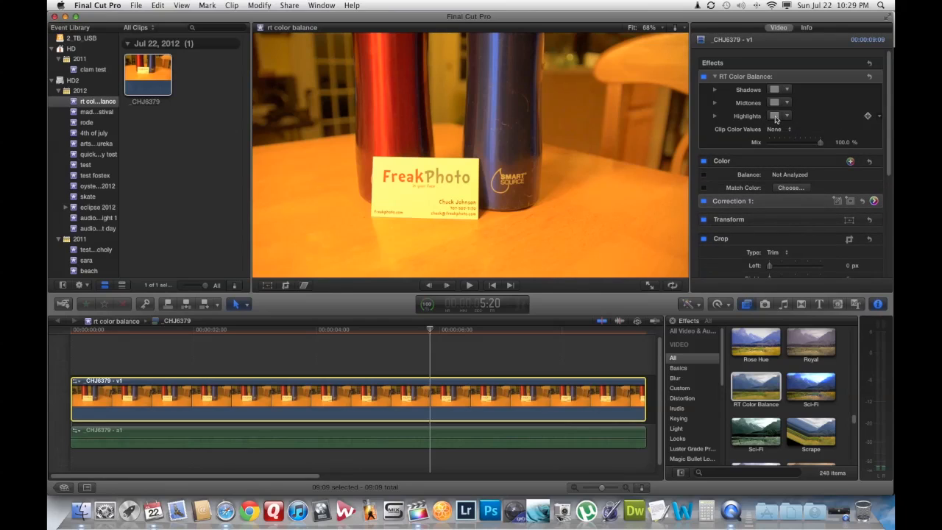
Try picking a Highlights color for RT Color Balance with the color picker and its magnifier, and reset the effect's parameters
left_click(788, 118)
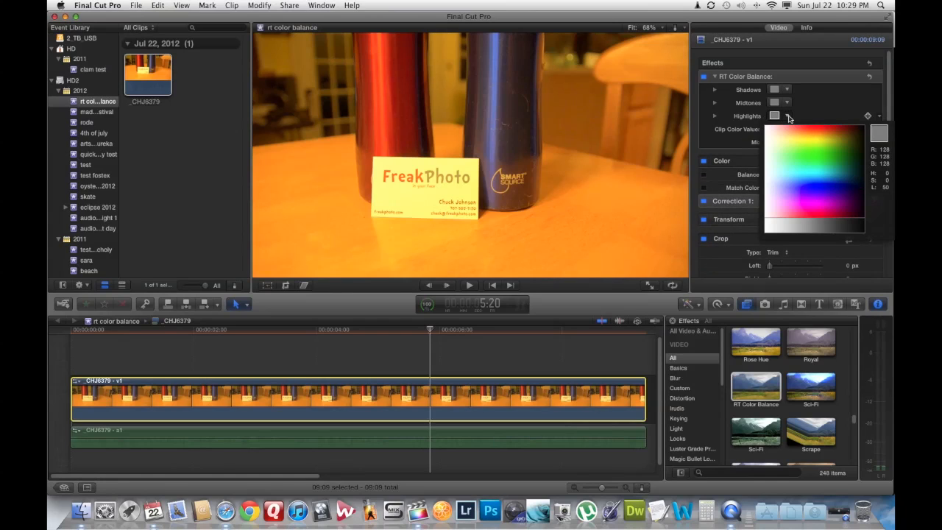
mouse_move(798, 153)
left_mouse_down()
mouse_move(800, 132)
mouse_move(782, 148)
left_mouse_up()
left_click(776, 117)
left_click(775, 116)
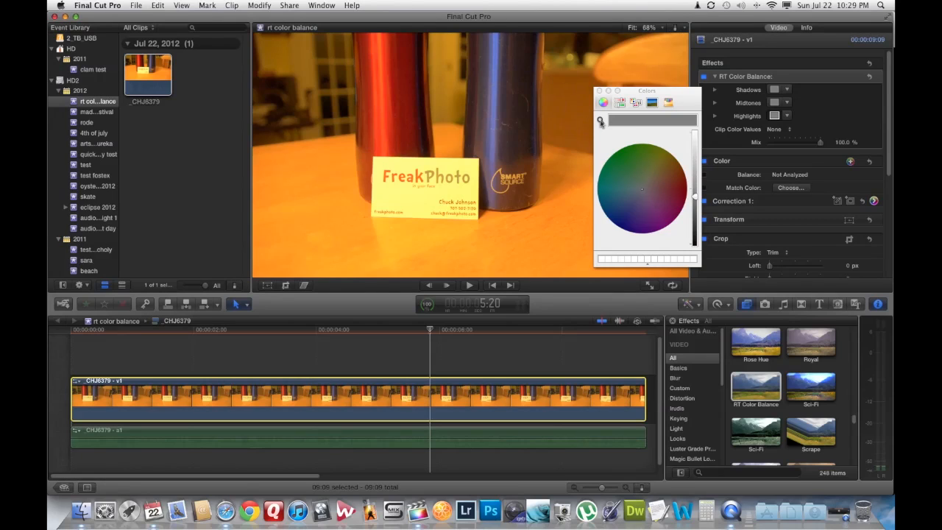
left_click(601, 121)
left_click(603, 91)
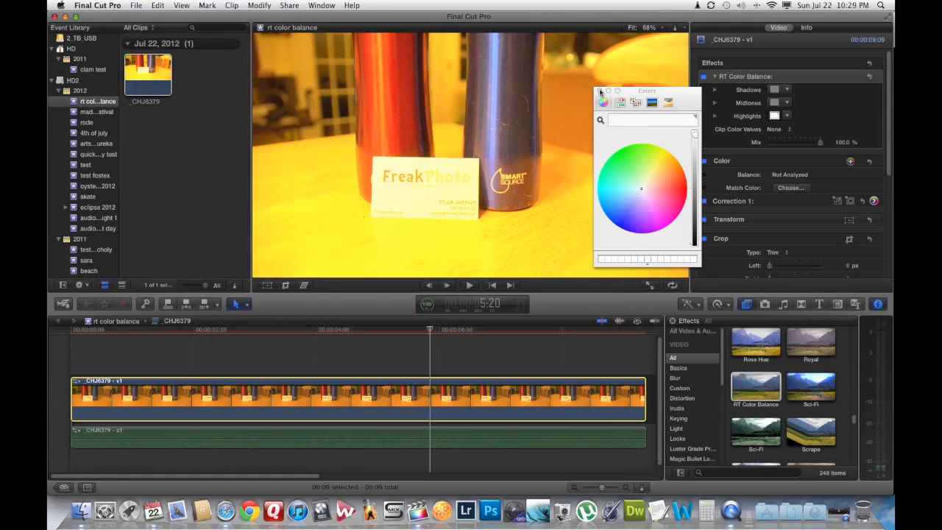
left_click(600, 91)
left_click(871, 77)
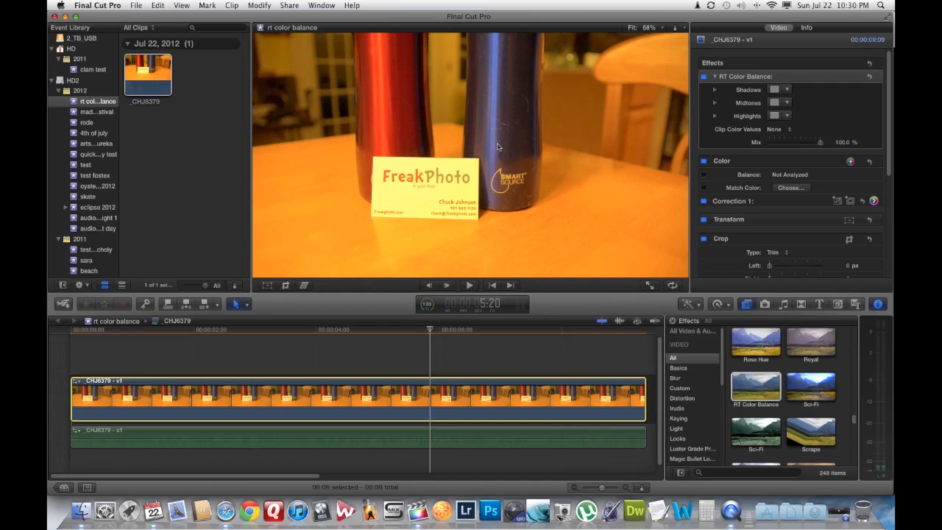
Trim the clip to a small blank patch of the business card, about 378 px left, 817 px right, 444 px top and 220 px bottom
left_click(286, 287)
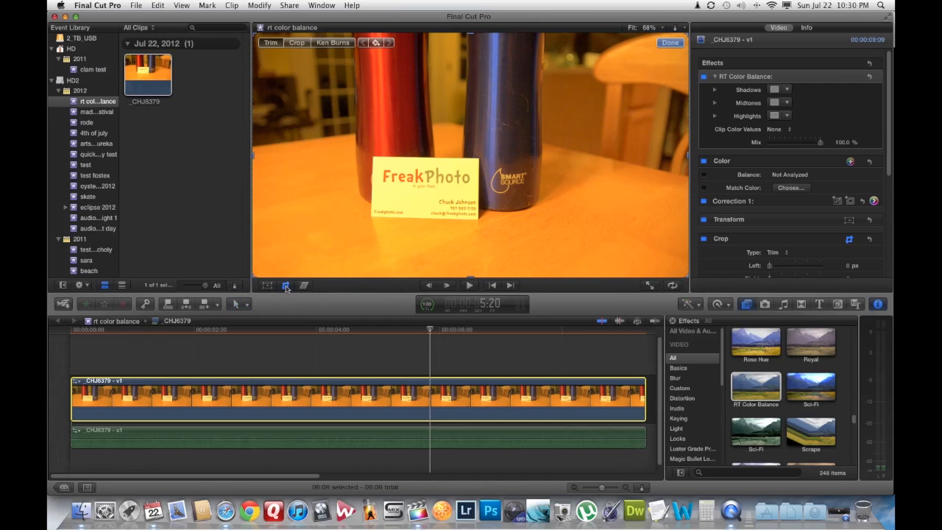
left_click(271, 44)
left_click_drag(255, 34, 395, 193)
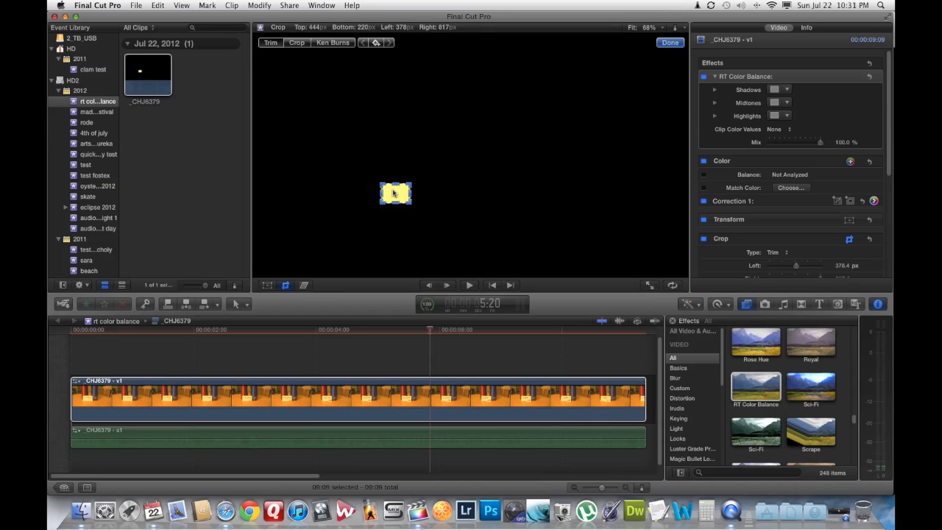
left_click(670, 42)
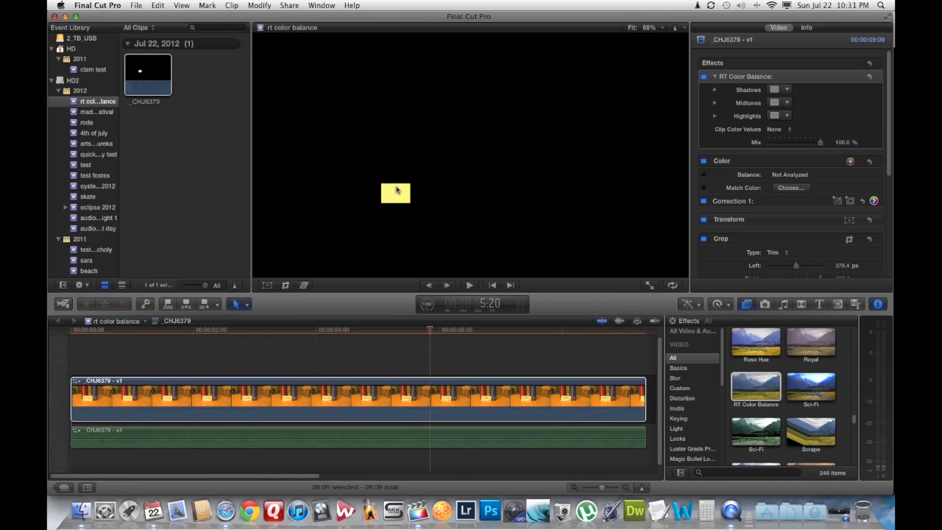
Show the video scopes with the waveform set to RGB Parade
key("super+7")
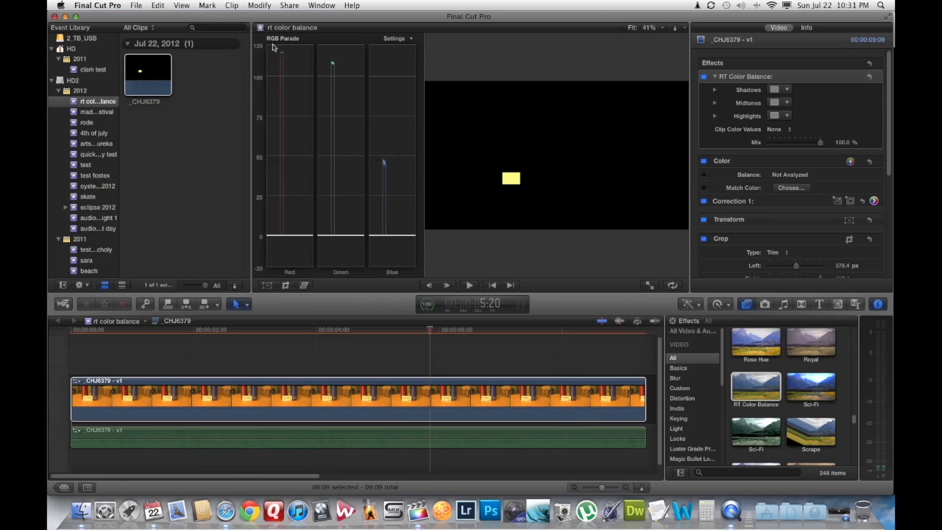
left_click(401, 41)
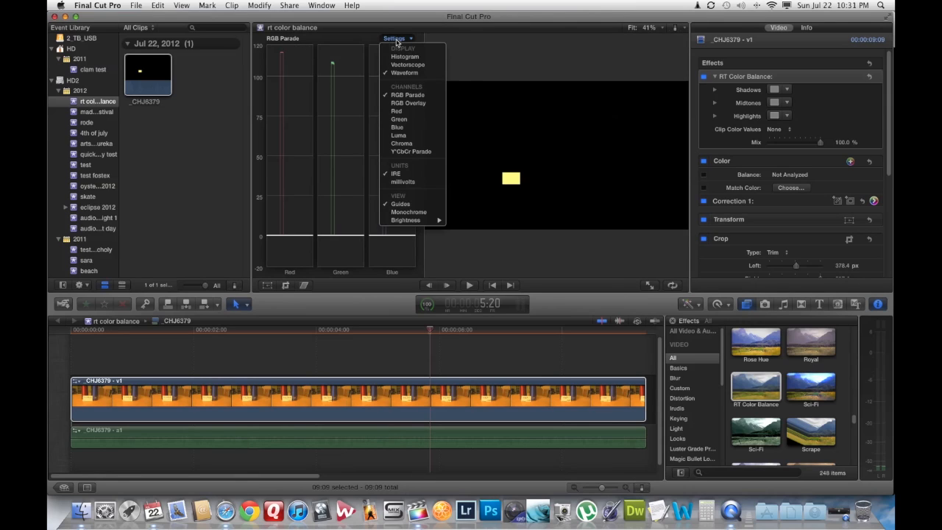
left_click(407, 95)
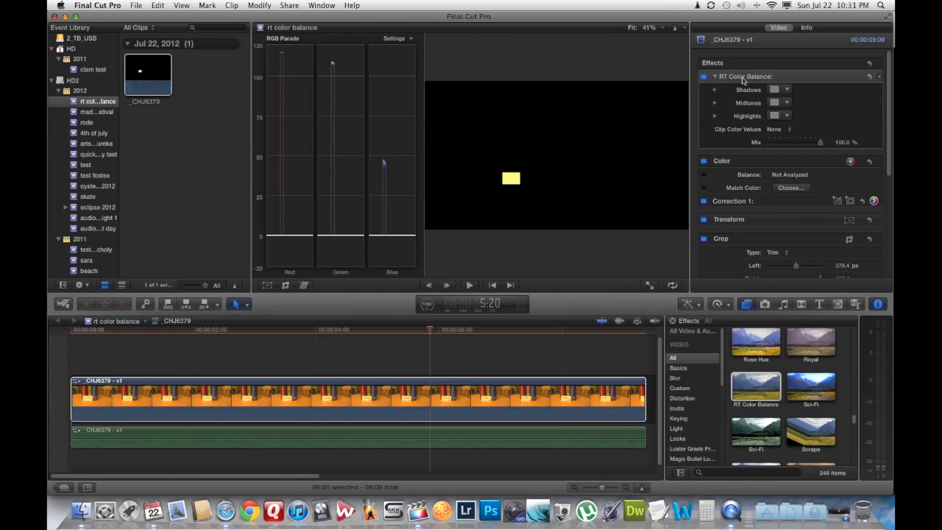
Balance the RGB Parade channels by setting RT Color Balance Highlights to Blue 1.0, Green 0.23 and Red 0.12
left_click(715, 117)
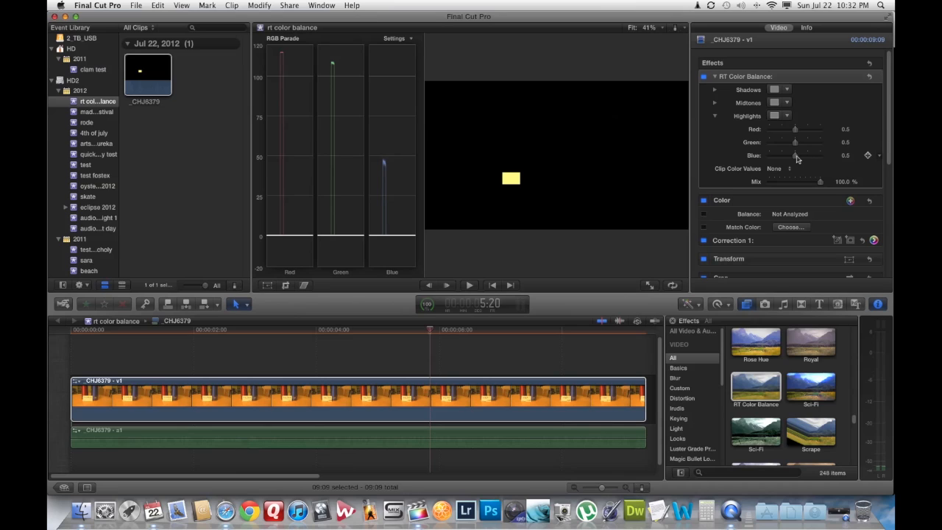
left_click_drag(795, 156, 830, 160)
left_click_drag(795, 144, 777, 134)
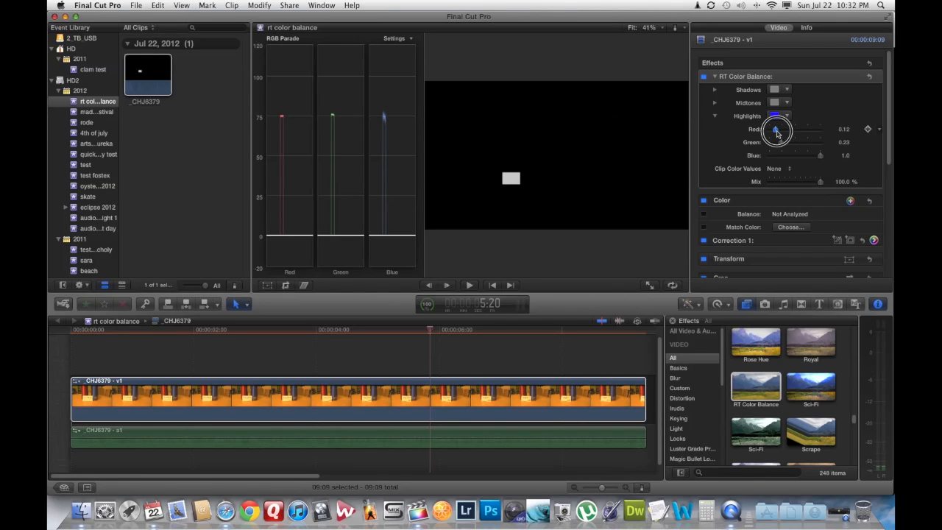
left_click_drag(778, 132, 779, 133)
Hide the video scopes and reset the clip's crop to restore the full frame
key("super+7")
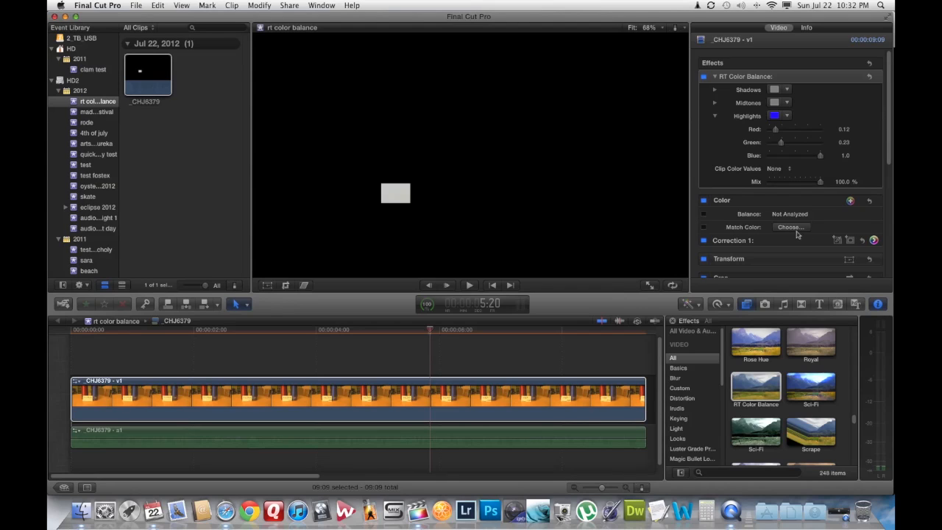
scroll(801, 249, "down", 2)
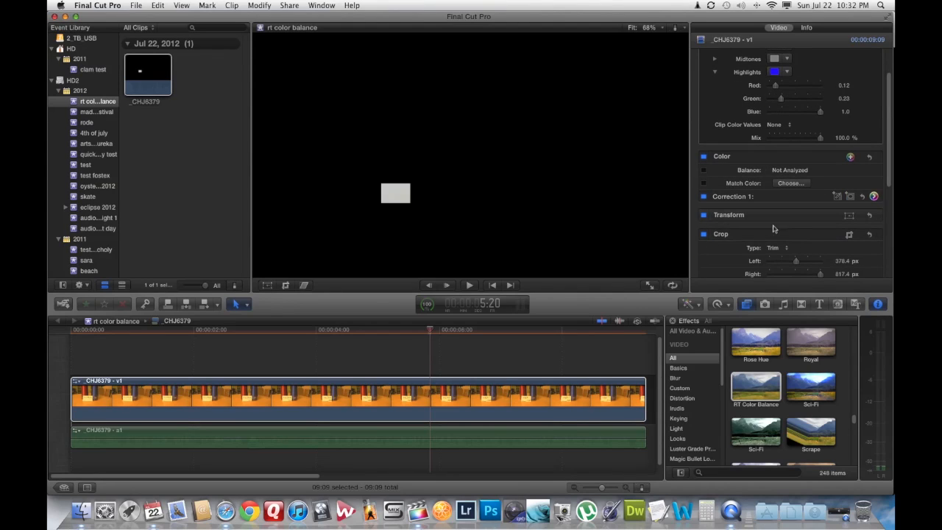
left_click(871, 236)
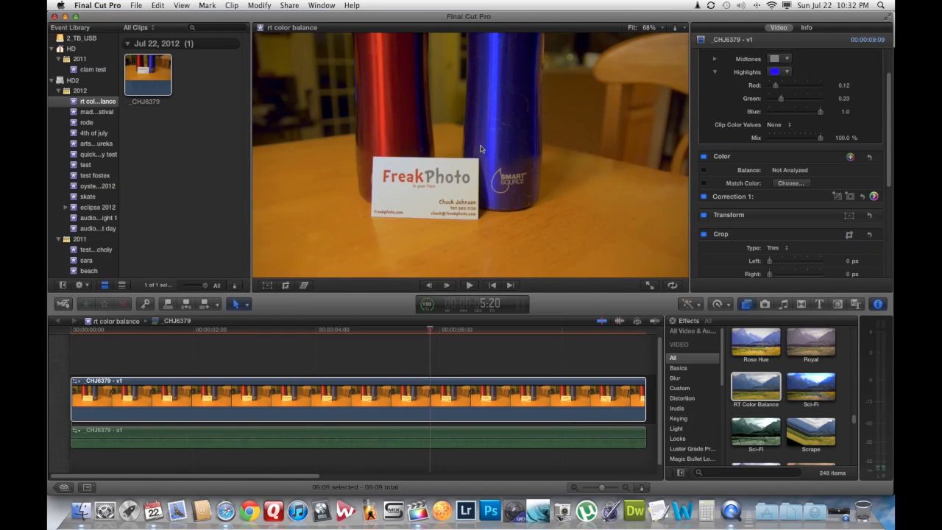
Toggle RT Color Balance off and on to compare the image before and after, leaving the effect disabled
scroll(731, 134, "up", 2)
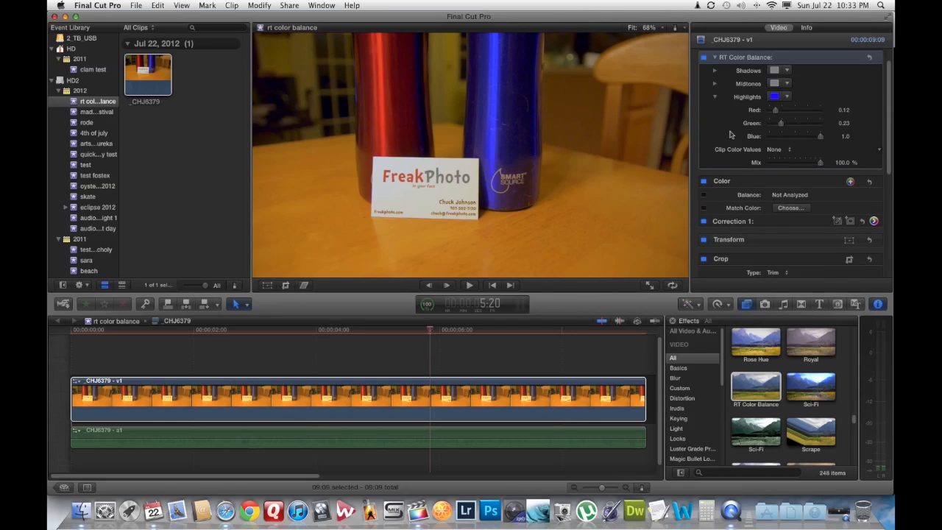
left_click(704, 59)
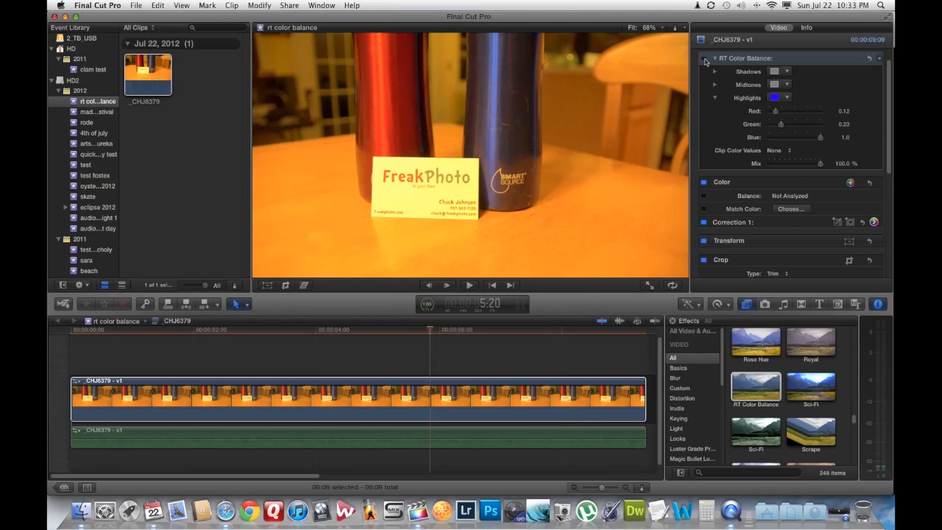
left_click(704, 59)
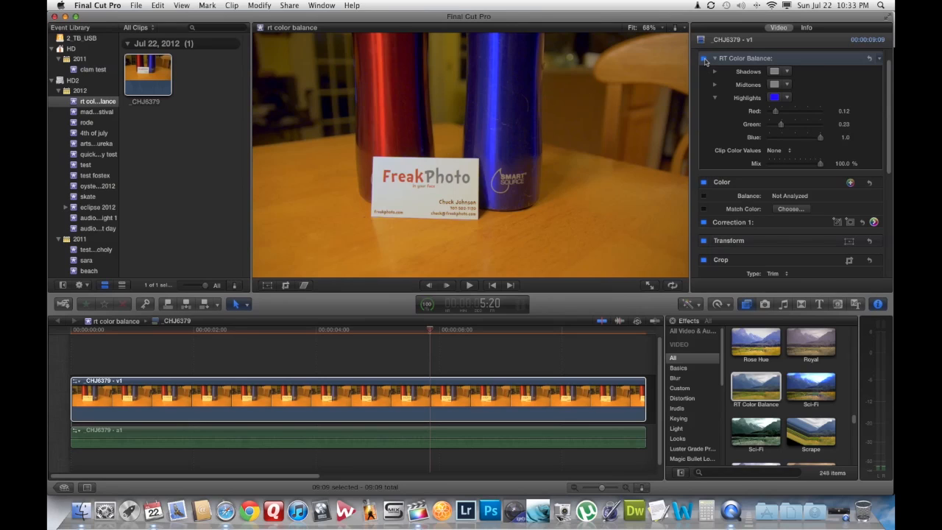
left_click(703, 59)
left_click(704, 58)
left_click(703, 59)
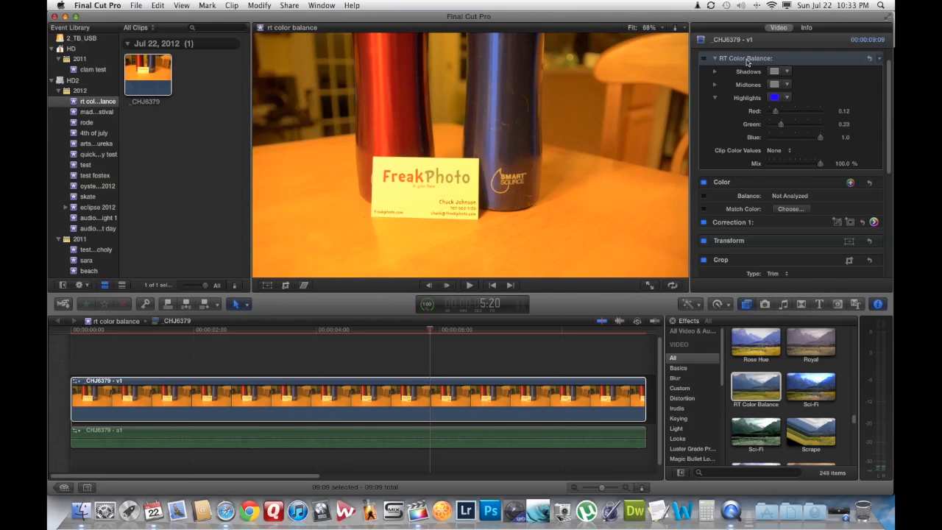
Trim the clip again to the card's blank patch, about 378 px left, 817 px right, 447 px top and 206 px bottom
left_click(286, 285)
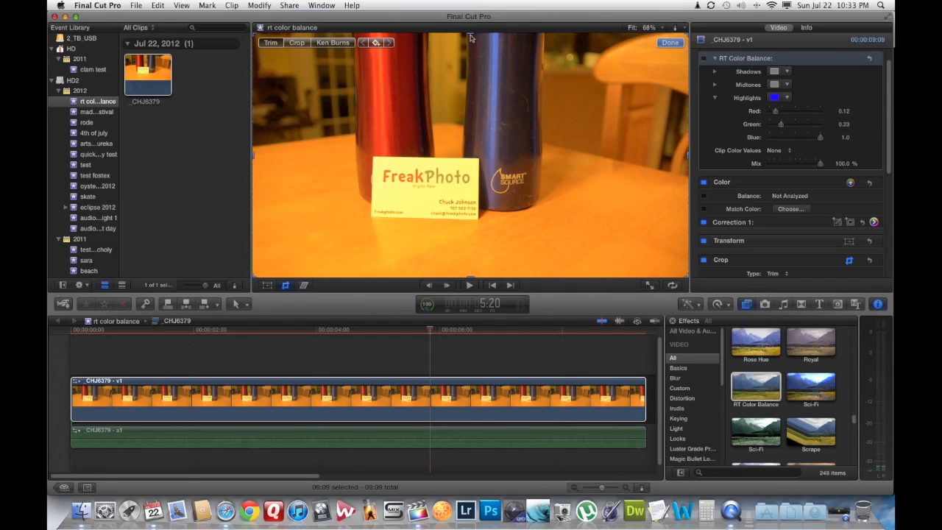
left_click_drag(472, 37, 464, 184)
left_click_drag(689, 232, 405, 209)
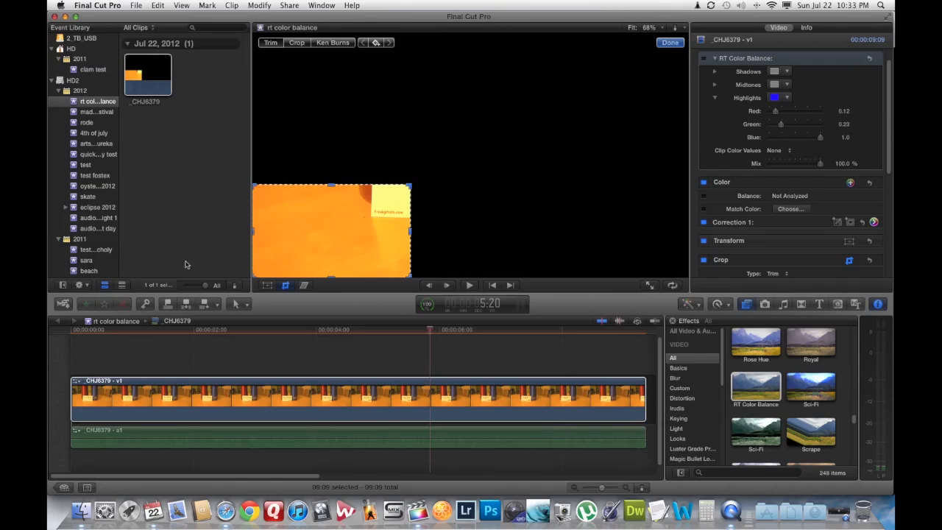
left_click_drag(331, 280, 332, 209)
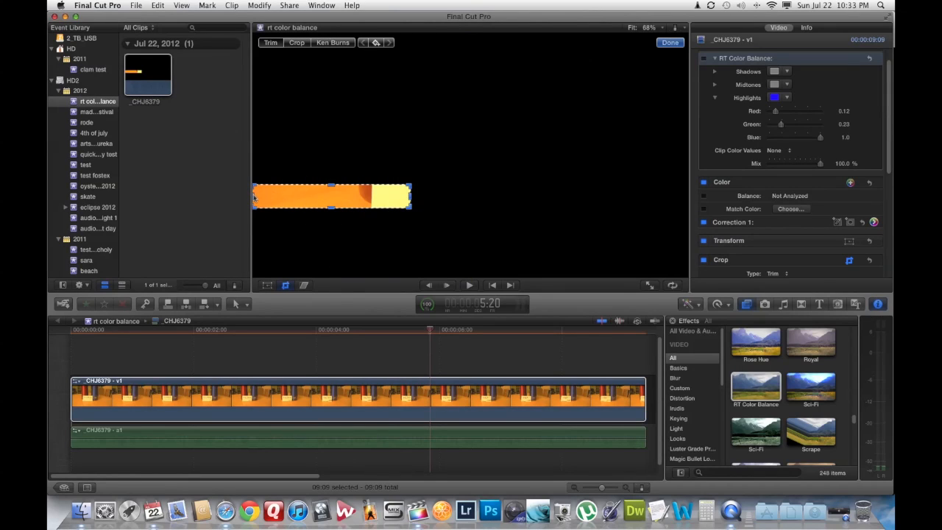
left_click_drag(255, 198, 381, 202)
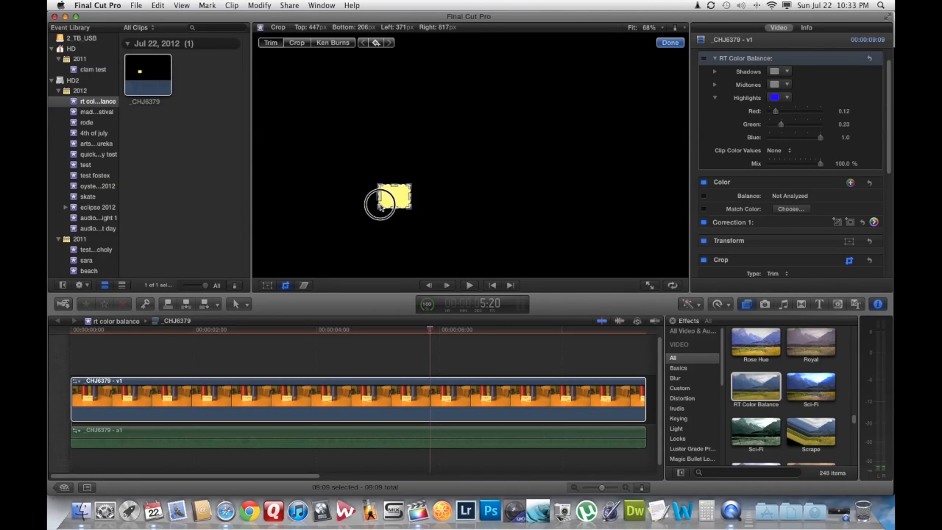
left_click(670, 43)
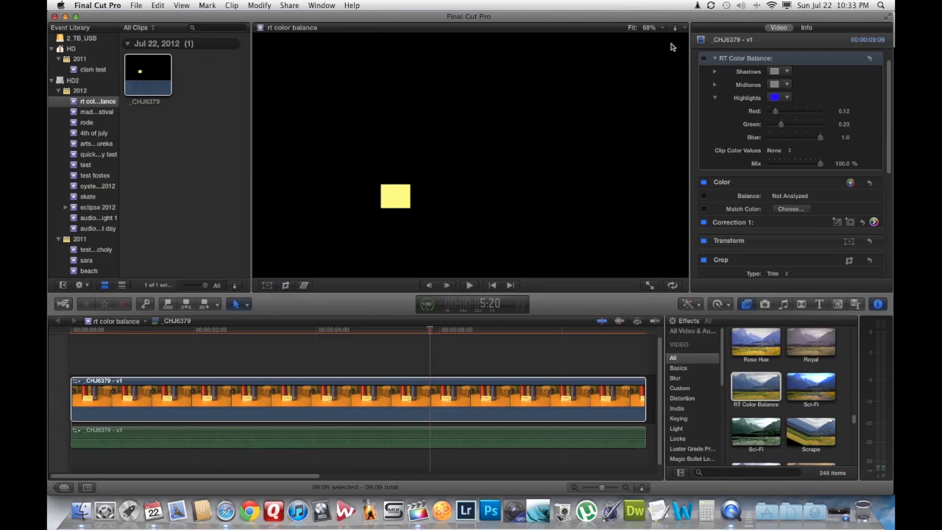
With the RGB Parade shown, set the Correction 1 color board's Highlights to about 238° at 100% to balance the channels
key("super+7")
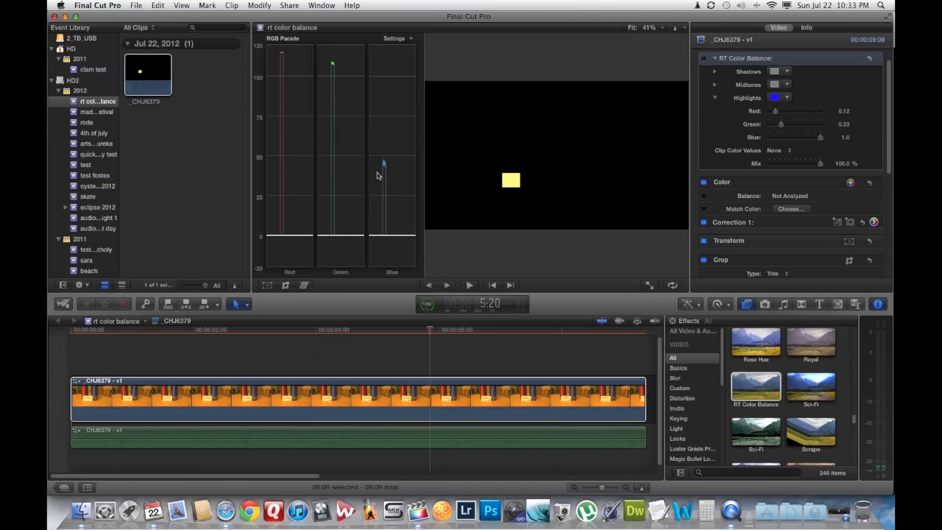
left_click(874, 222)
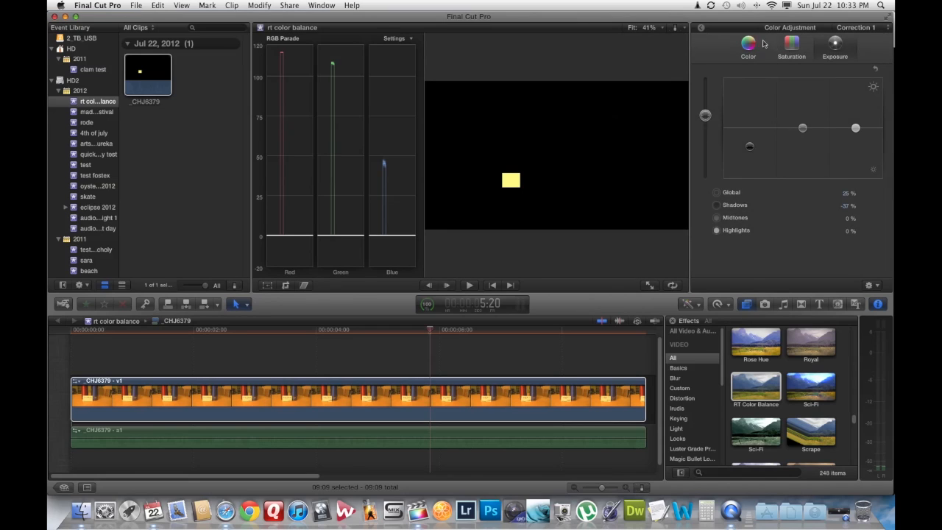
left_click(749, 44)
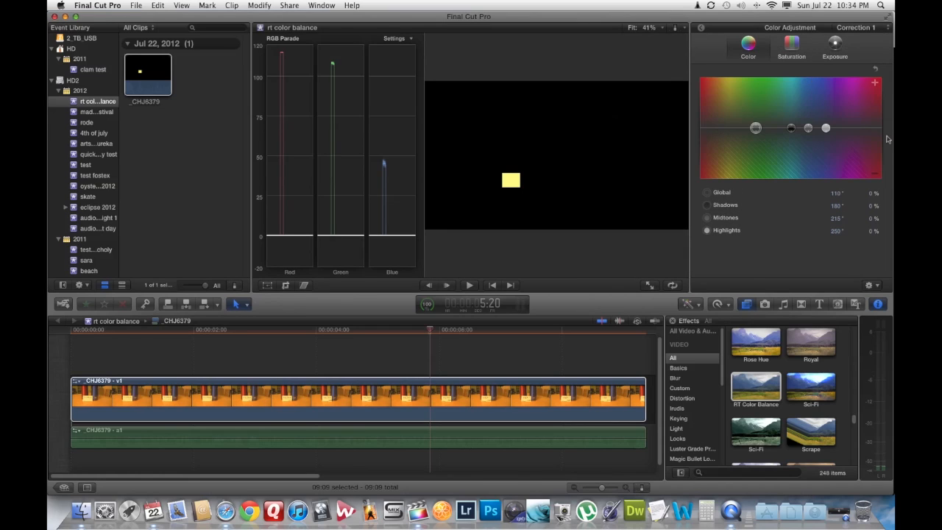
left_click(827, 129)
left_click_drag(827, 129, 820, 78)
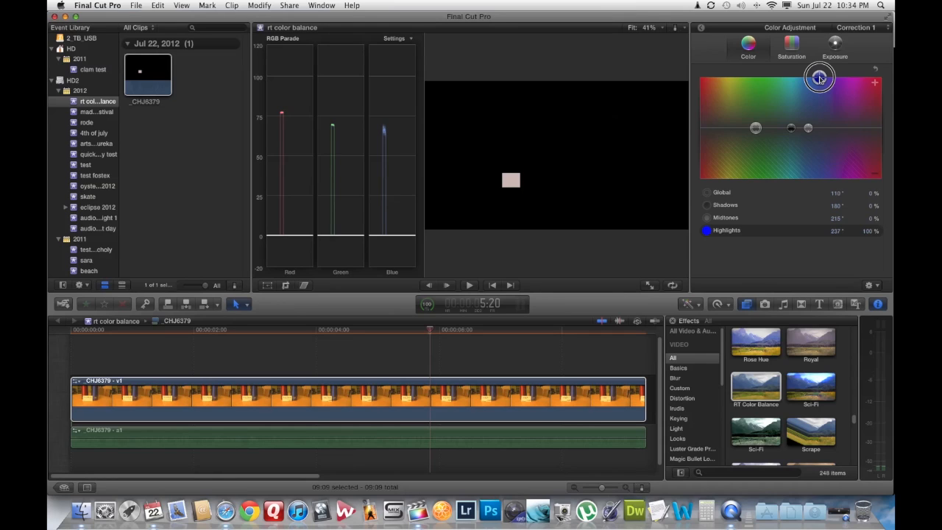
left_click_drag(820, 79, 818, 79)
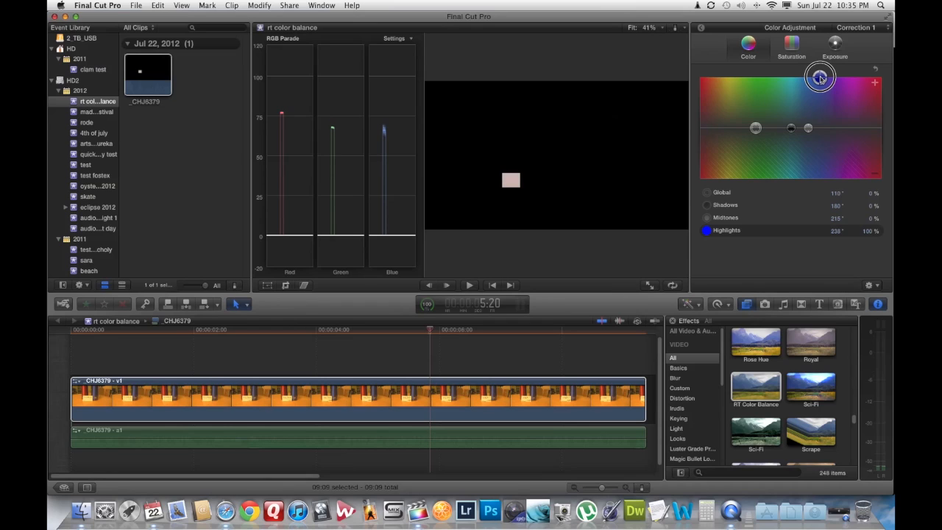
left_click_drag(820, 79, 821, 79)
left_click(701, 30)
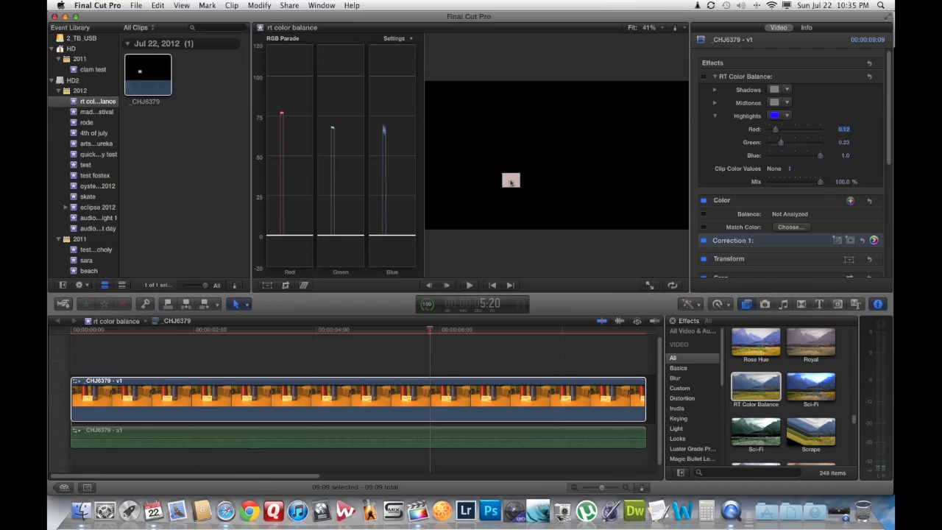
Hide the video scopes and reset the clip's crop to bring back the full frame
key("super+7")
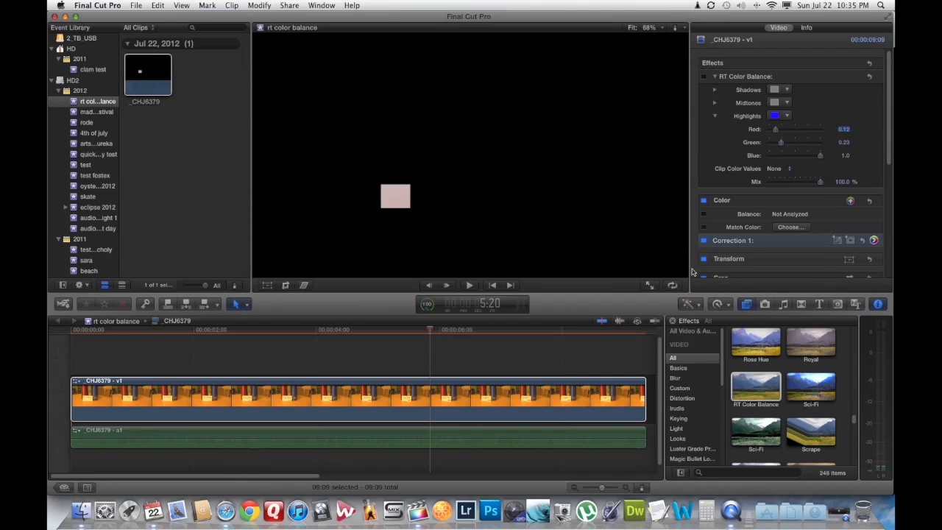
scroll(830, 258, "down", 2)
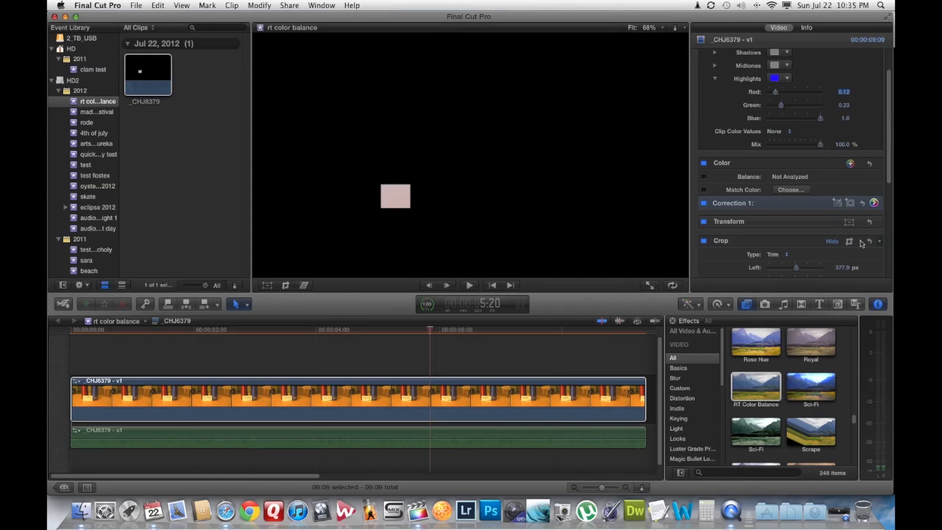
left_click(871, 244)
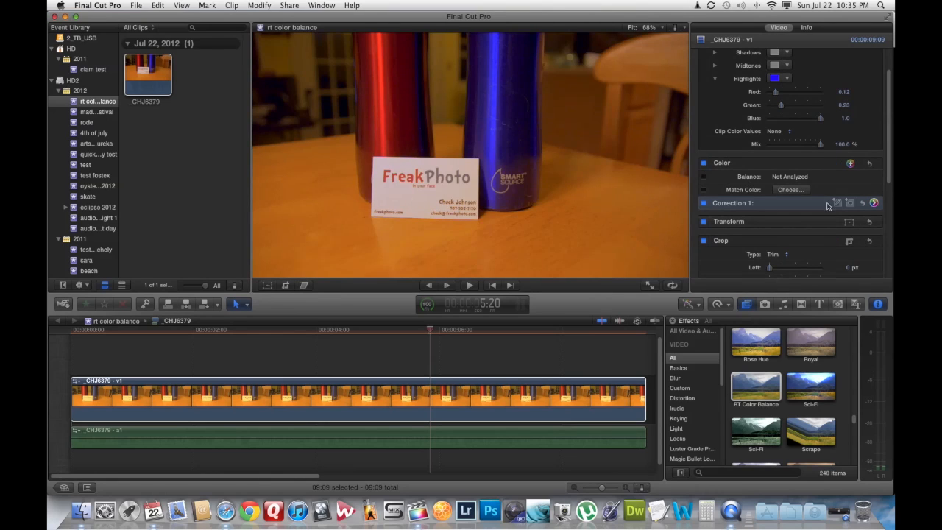
Reset the Correction 1 color board's color adjustments and re-enable the RT Color Balance effect
left_click(874, 203)
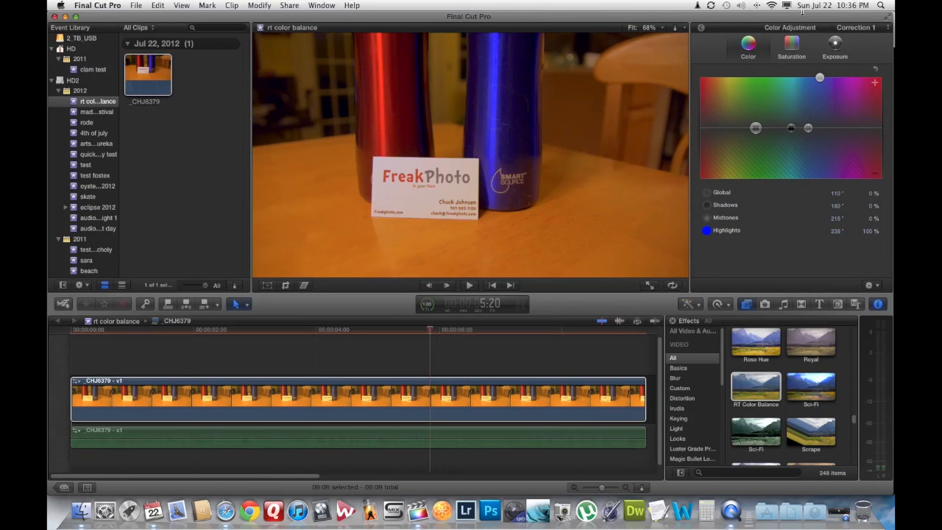
left_click(877, 70)
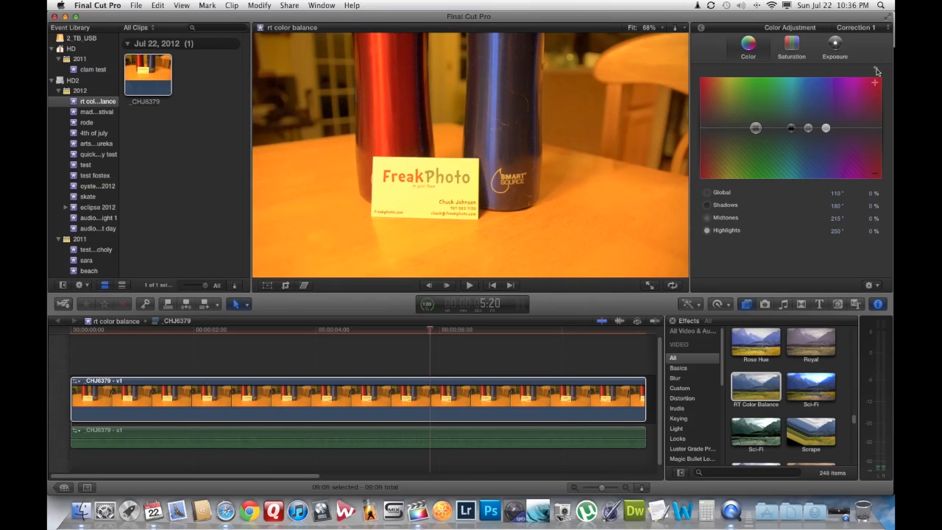
left_click(702, 31)
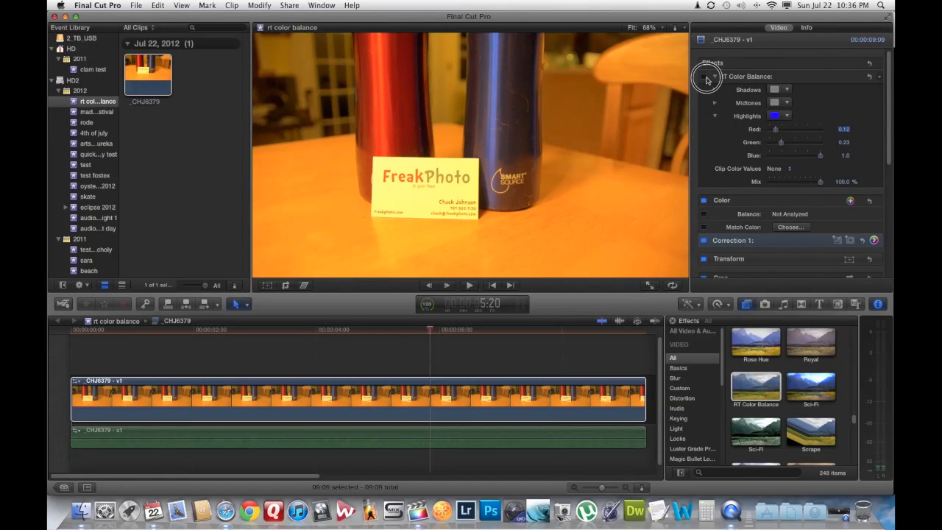
left_click(705, 76)
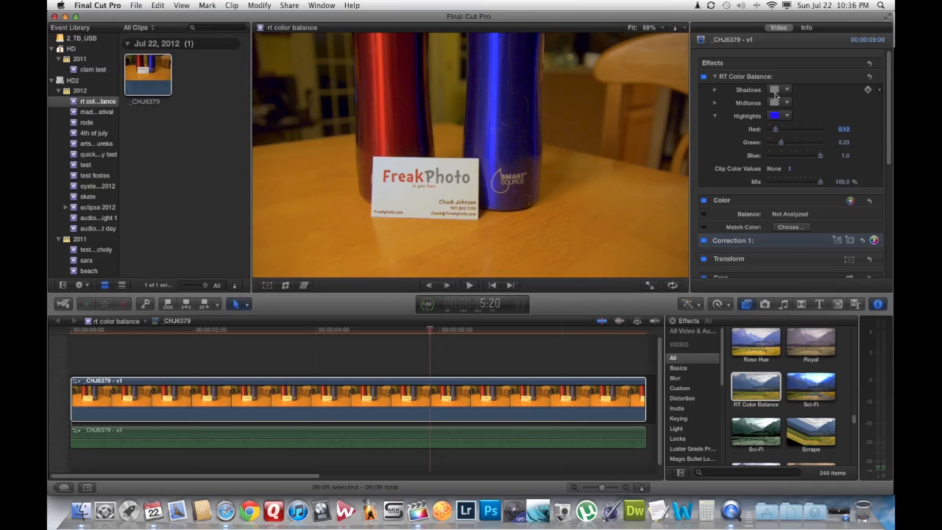
Look at the RT Color Balance Highlights color wheel, and show the video scopes with the waveform set to Luma
left_click(775, 117)
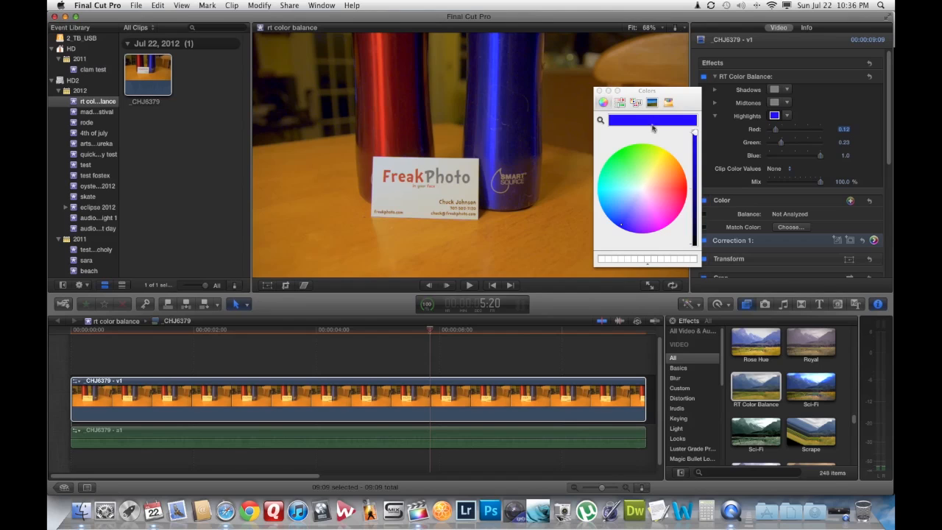
left_click(599, 91)
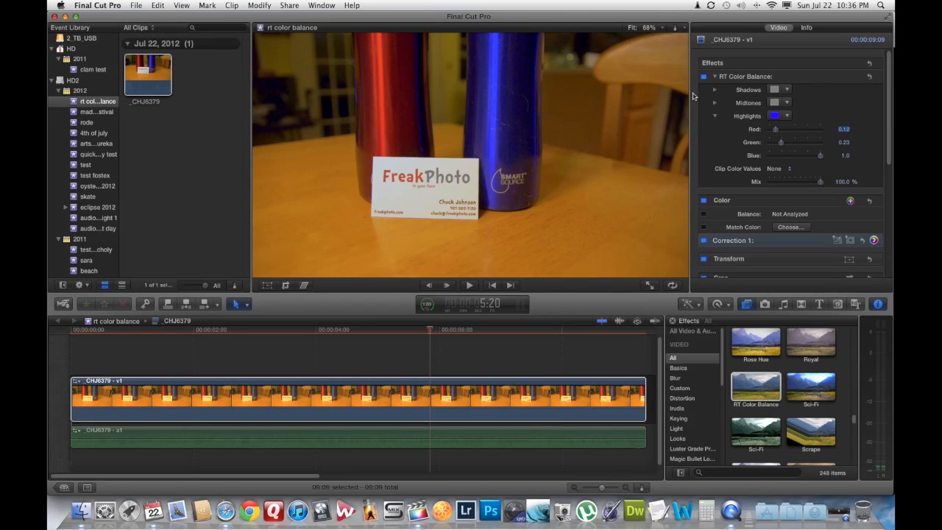
key("super+7")
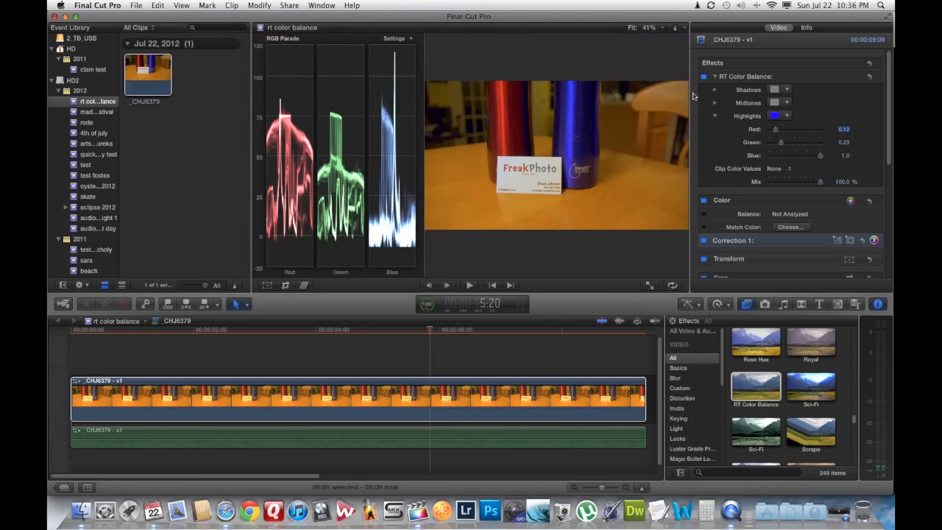
left_click(393, 39)
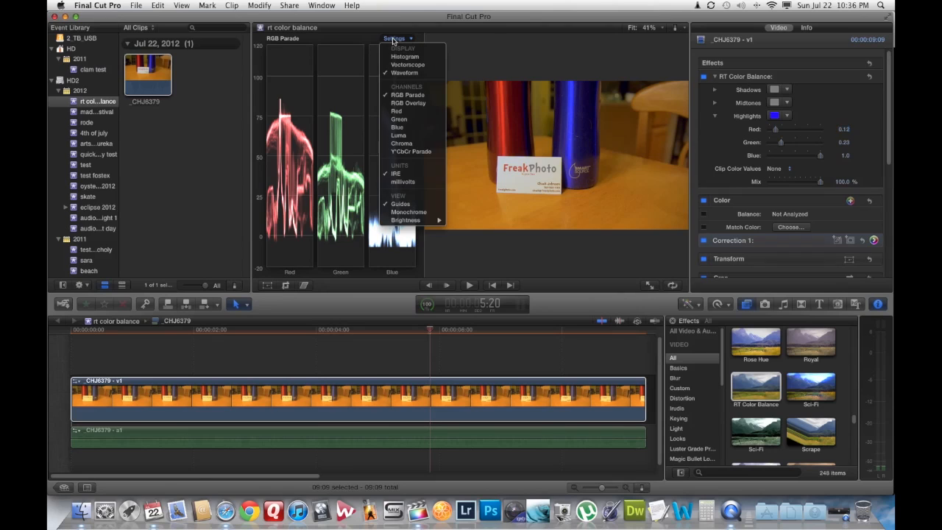
left_click(399, 137)
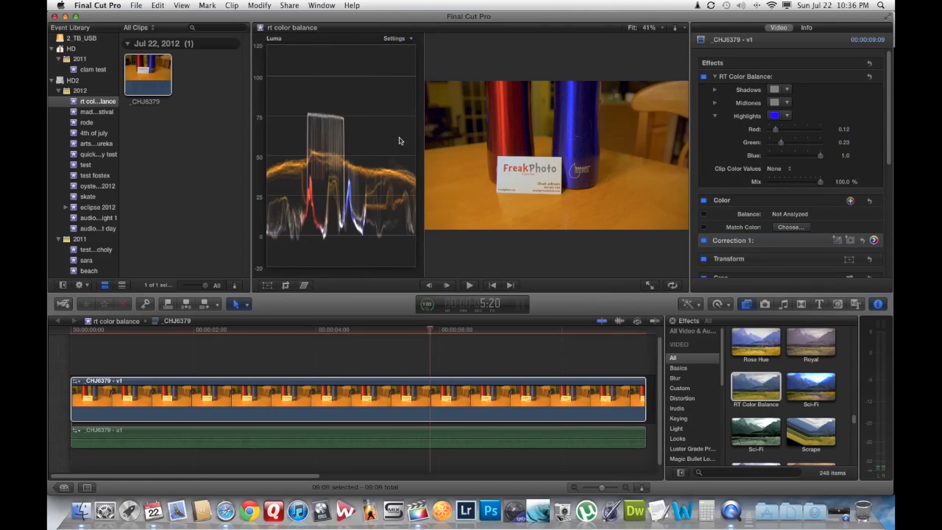
Adjust the RT Color Balance Highlights brightness against the Luma waveform, ending at Red 0.1, Green 0.22 and Blue 1.0
left_click(774, 116)
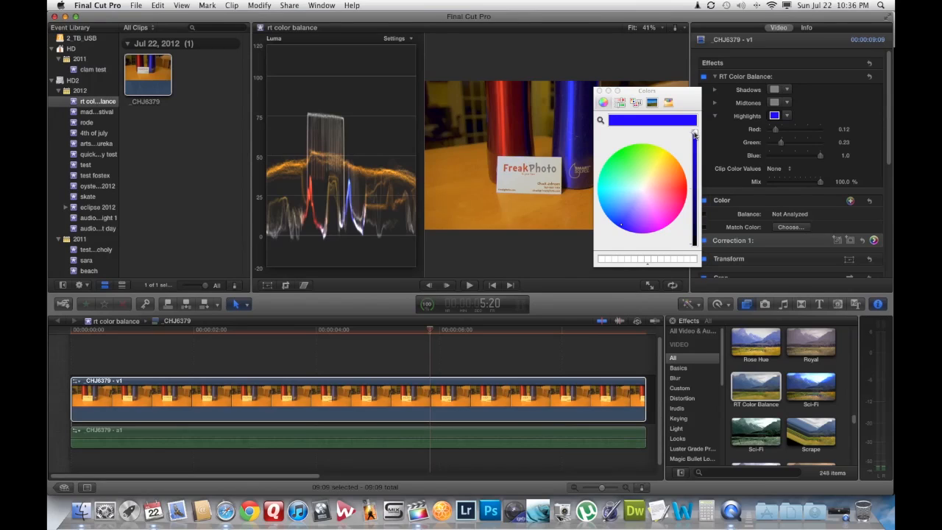
mouse_move(695, 134)
left_mouse_down()
mouse_move(693, 237)
mouse_move(695, 132)
left_mouse_up()
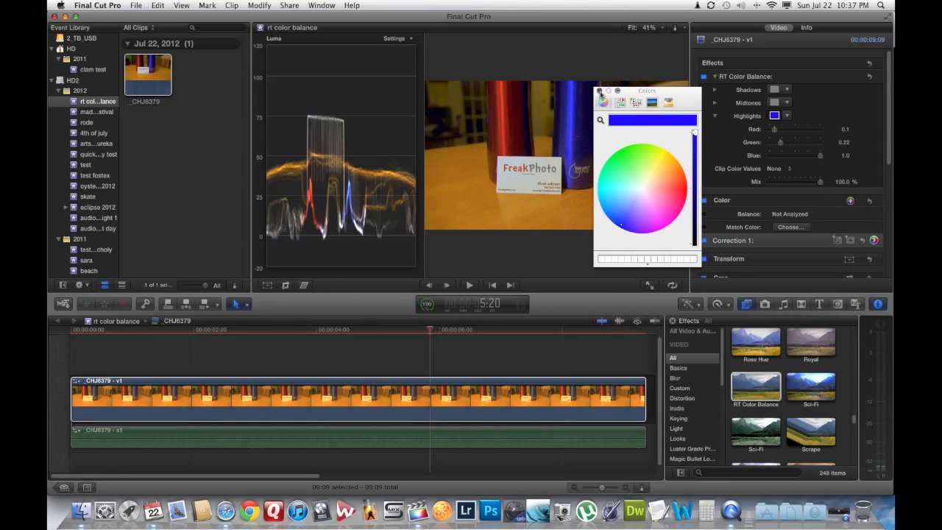
left_click(600, 91)
Raise the brightness of the RT Color Balance Shadows color slightly while watching the Luma waveform
left_click(774, 90)
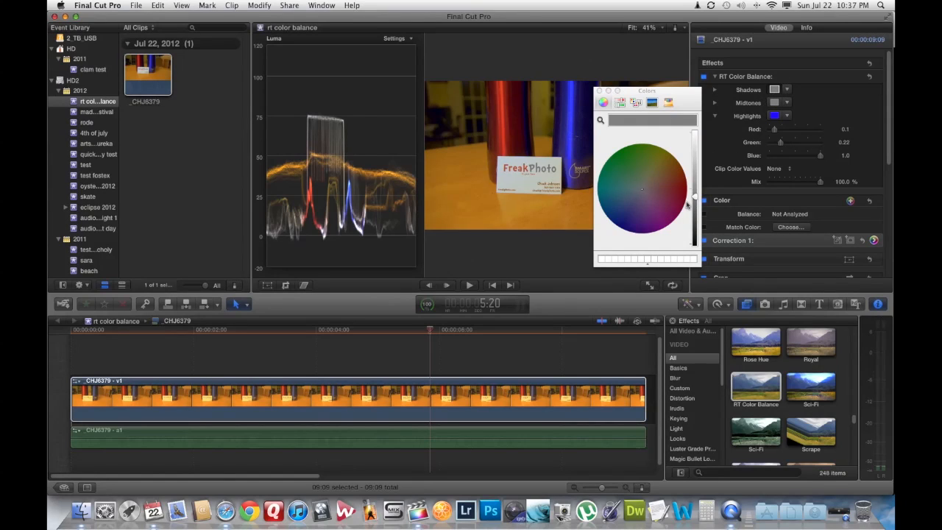
mouse_move(694, 197)
left_mouse_down()
mouse_move(694, 226)
mouse_move(694, 194)
left_mouse_up()
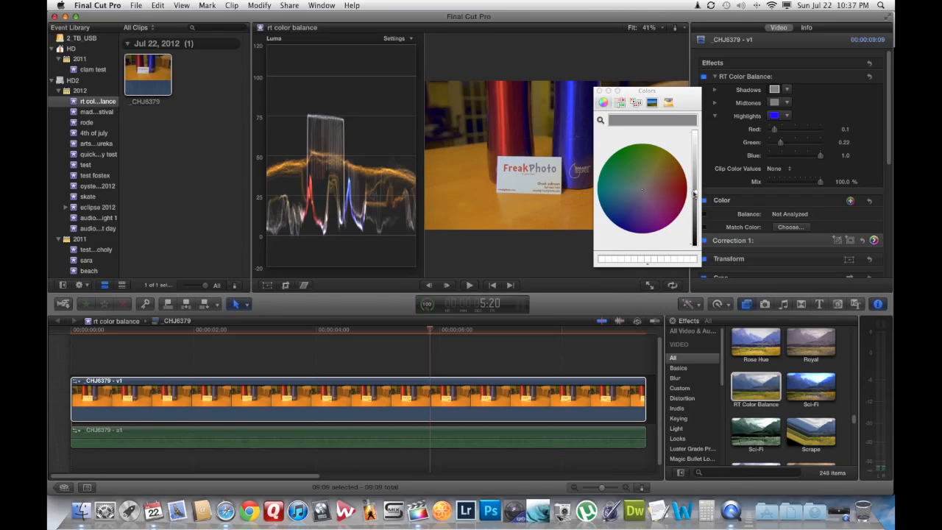
left_click(598, 91)
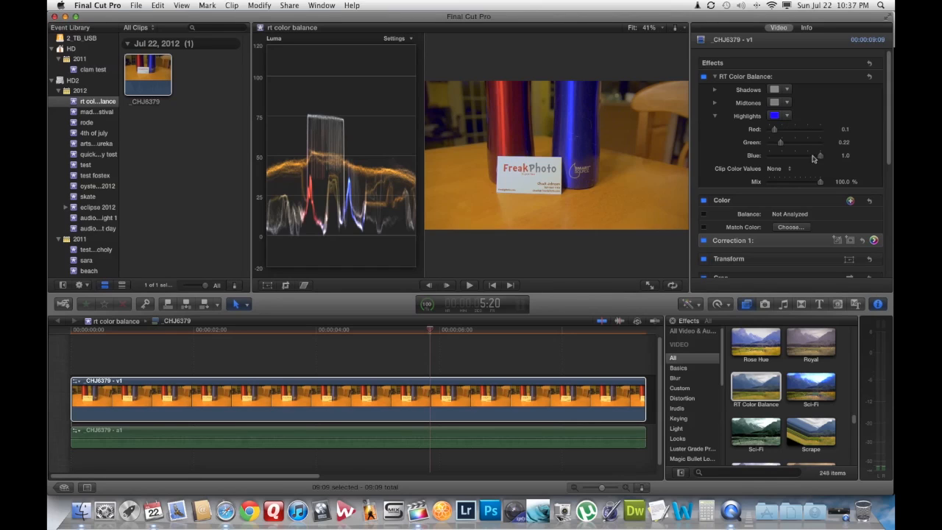
Compare the Correction 1 color board with the RT Color Balance Highlights color wheel, leaving both unchanged
left_click(875, 241)
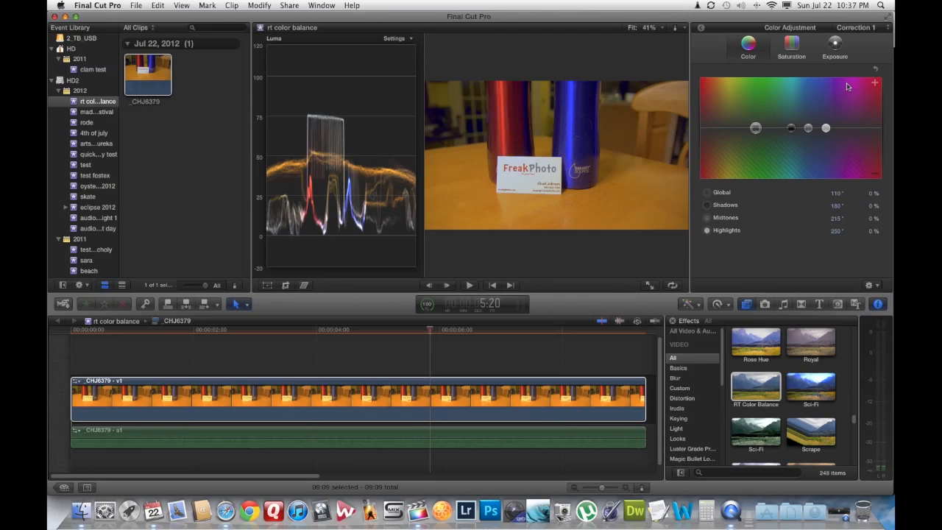
left_click(702, 30)
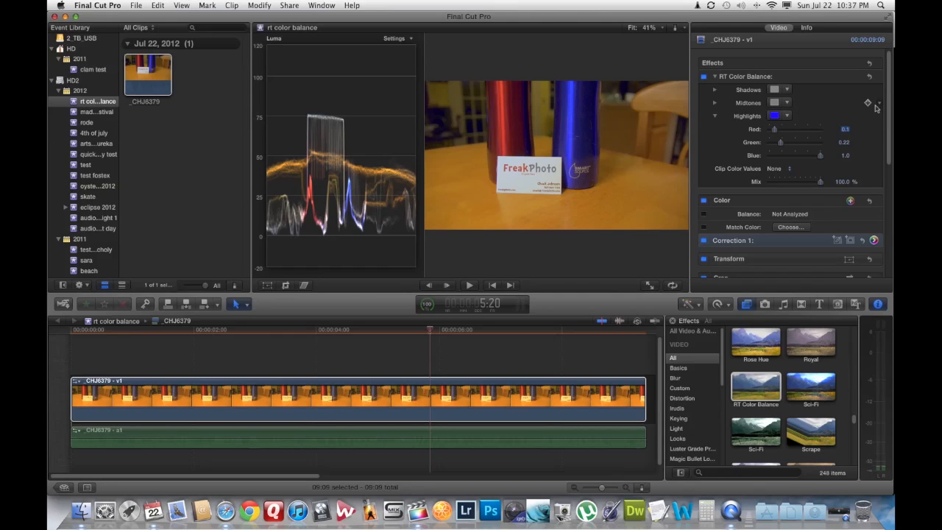
left_click(775, 117)
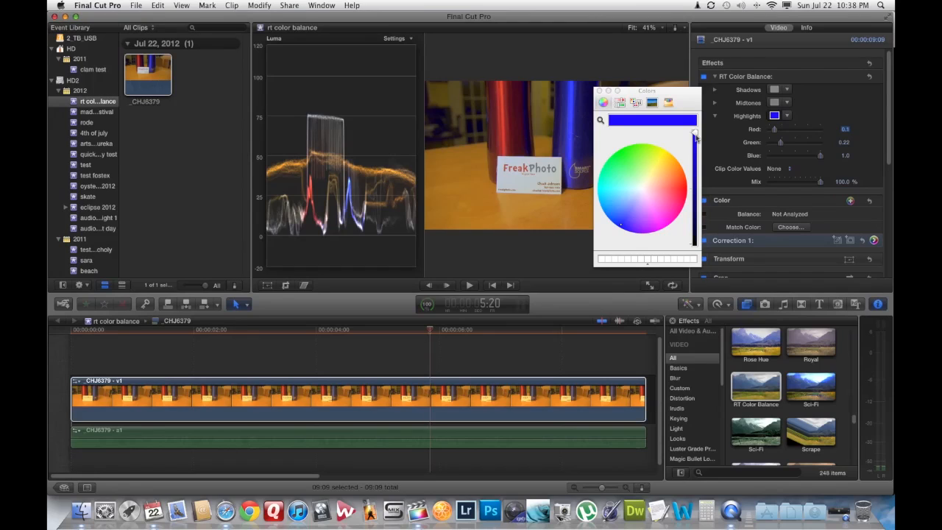
left_click(600, 91)
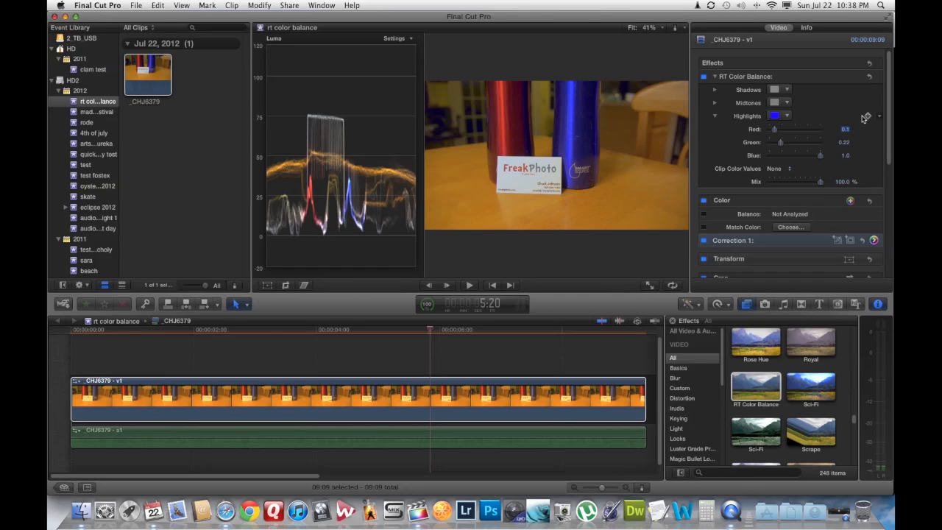
key("Return")
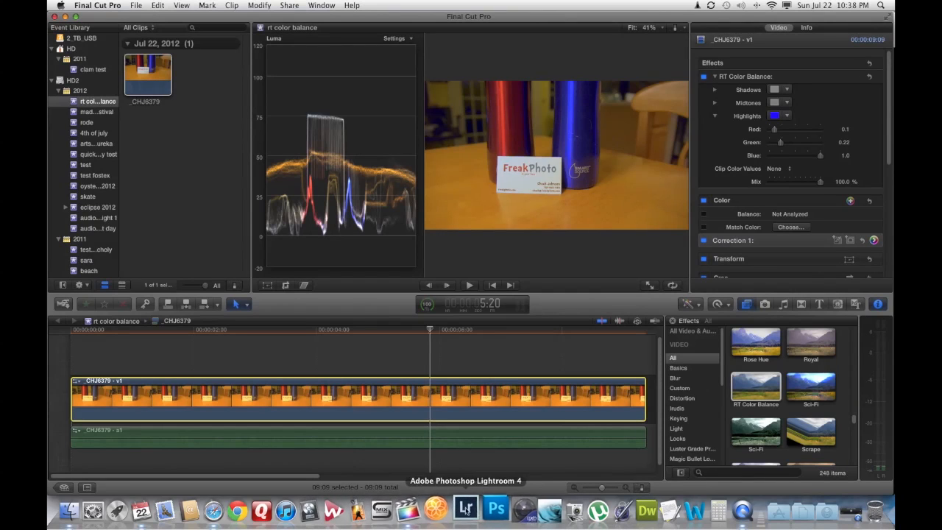
Switch to Safari and skim the Ripple Training article on using the RT Color Balance effect, including its download link
left_click(223, 508)
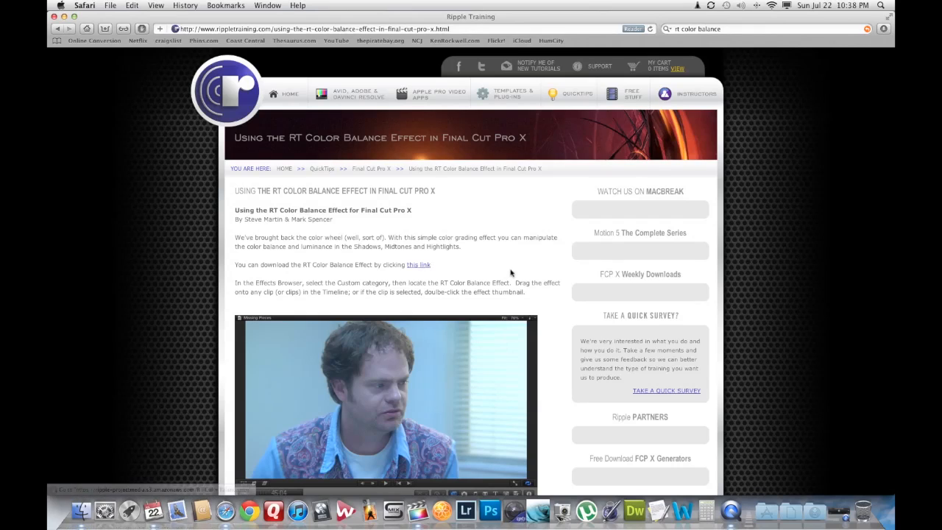
scroll(512, 273, "down", 5)
scroll(512, 273, "down", 5)
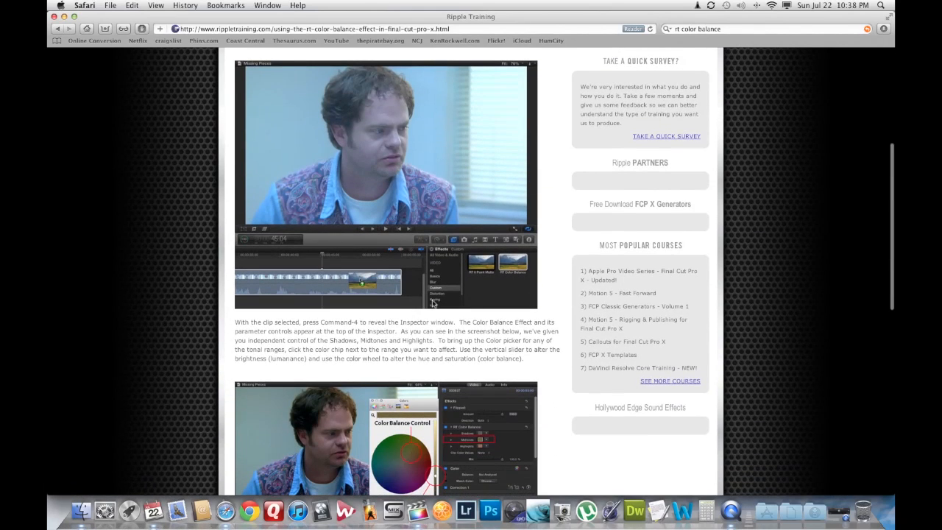
scroll(499, 341, "down", 13)
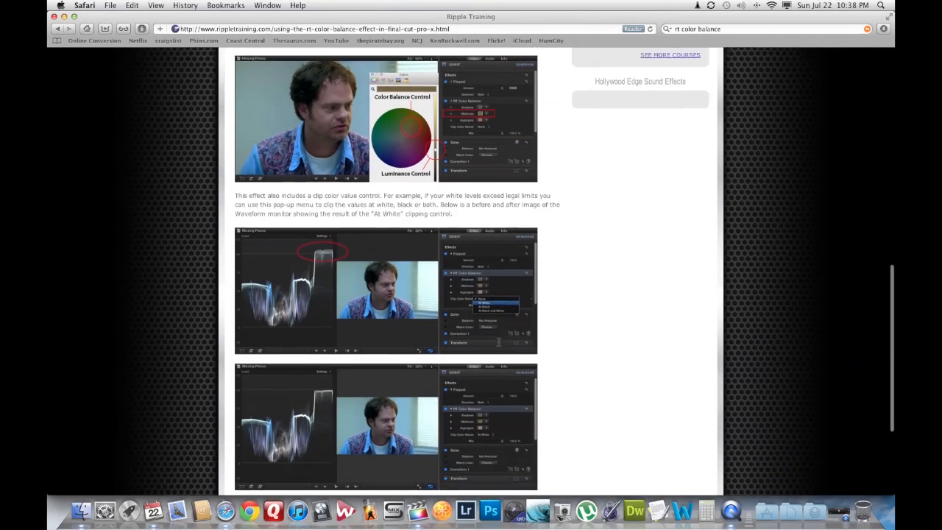
scroll(550, 319, "down", 4)
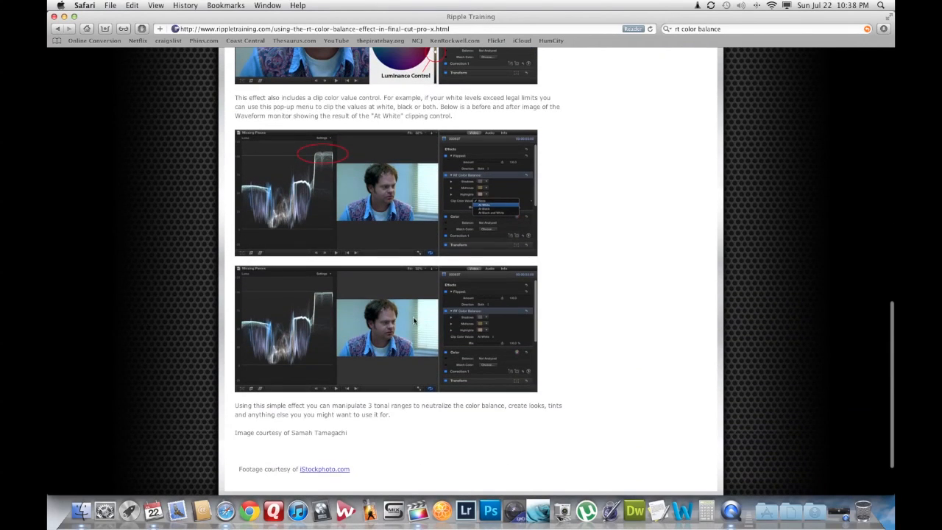
scroll(449, 243, "up", 20)
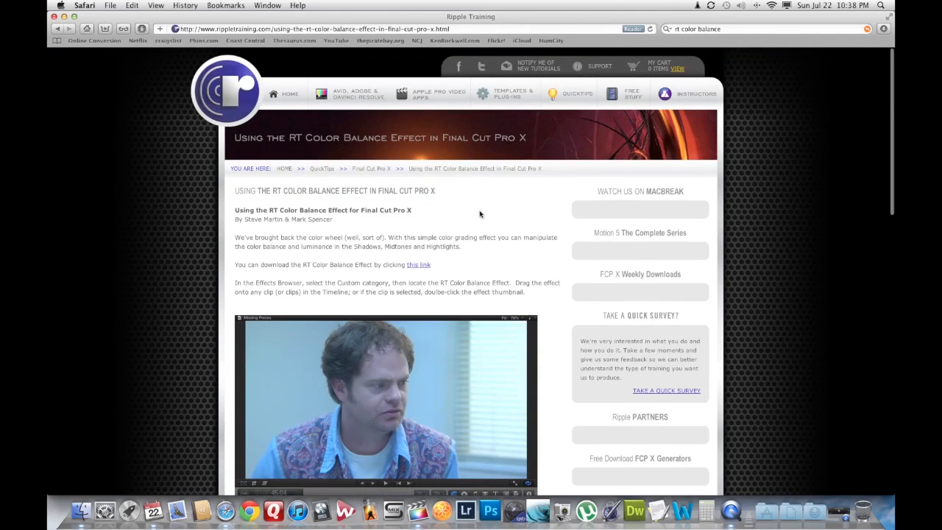
Return to Final Cut Pro, hide the video scopes and disable RT Color Balance to view the uncorrected clip
left_click(418, 511)
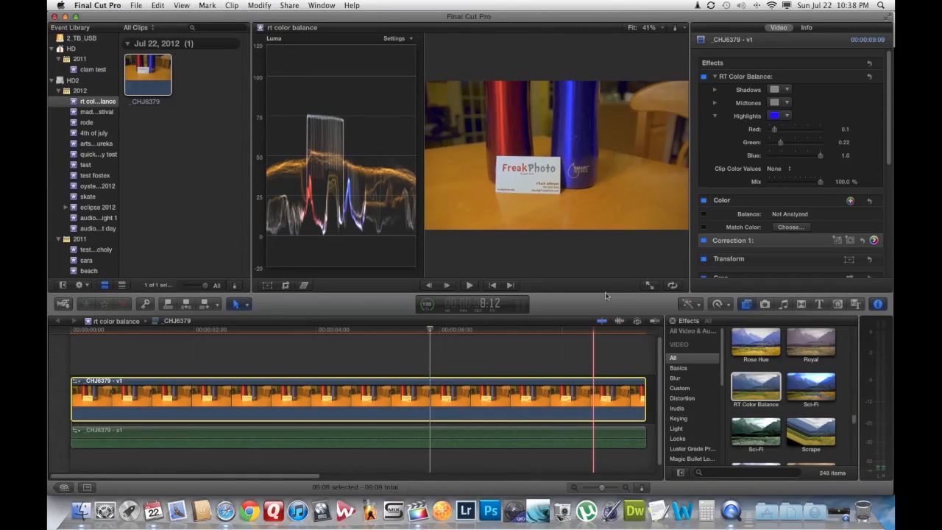
key("super+7")
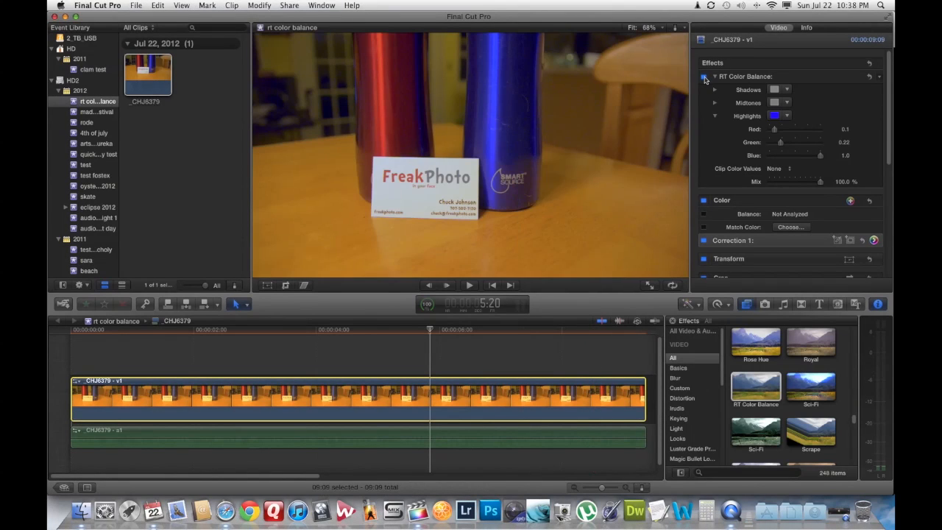
left_click(704, 78)
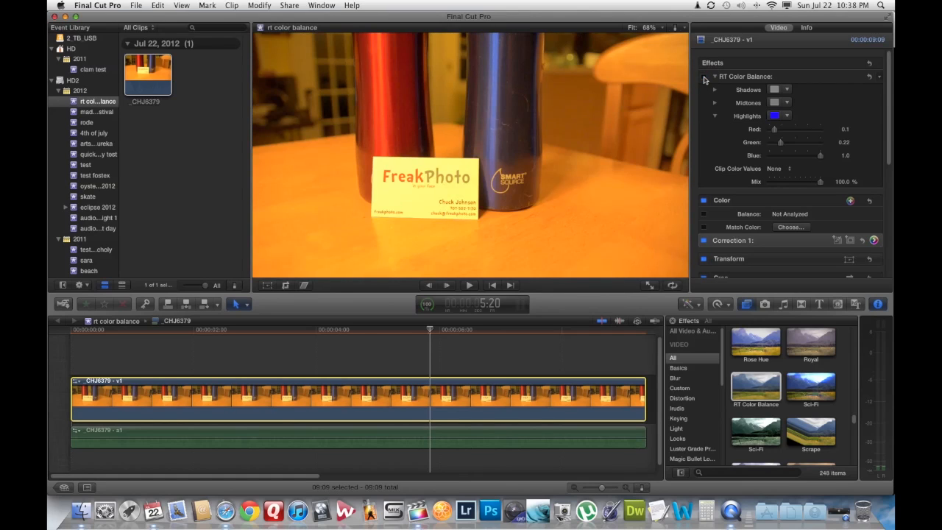